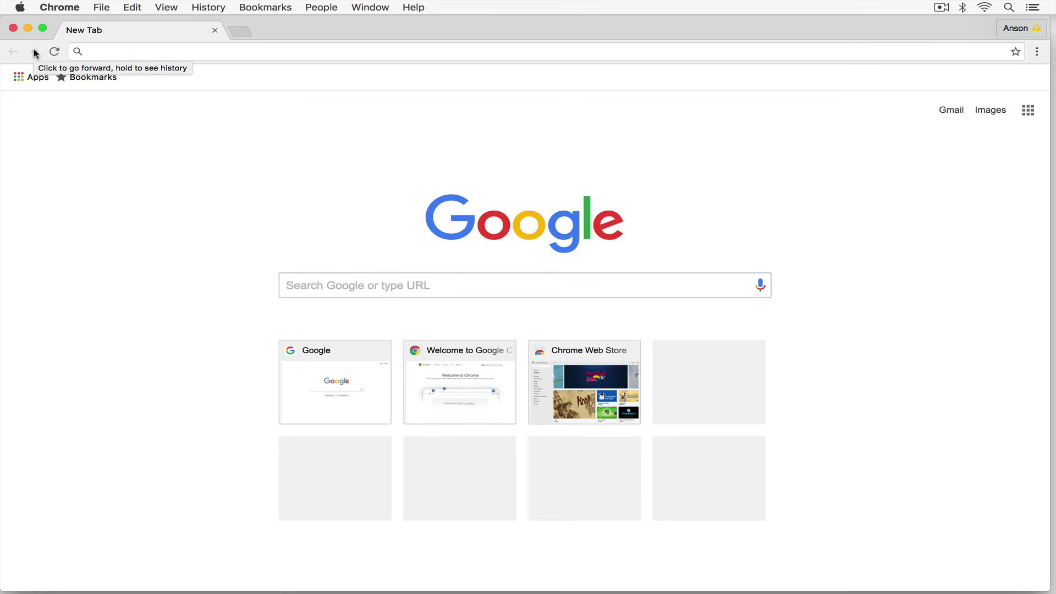
Go to ansonalex.com from the address bar of the New Tab page.
click(107, 50)
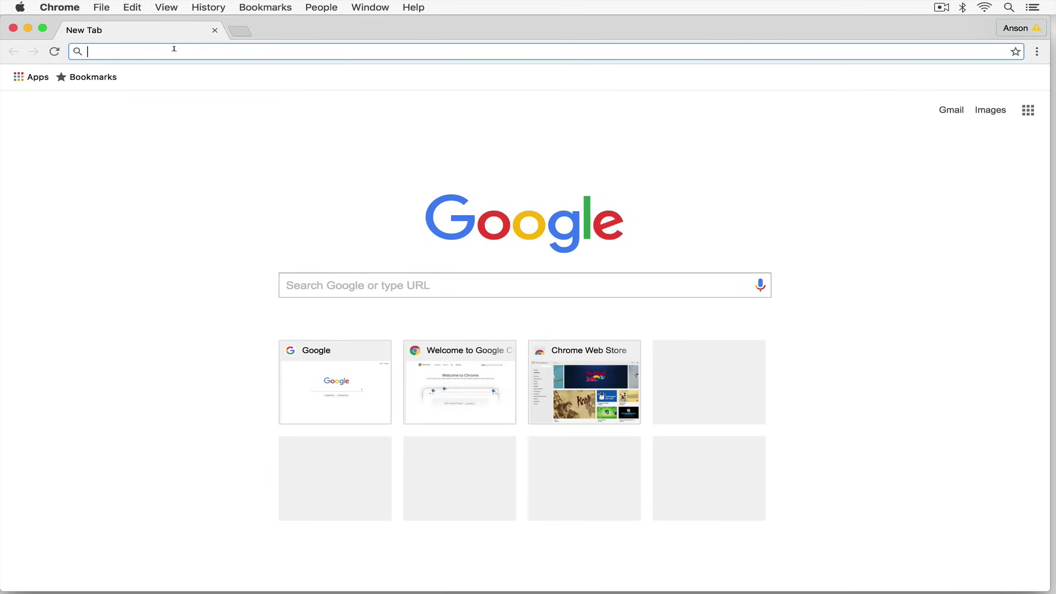
text(ansonalex.com)
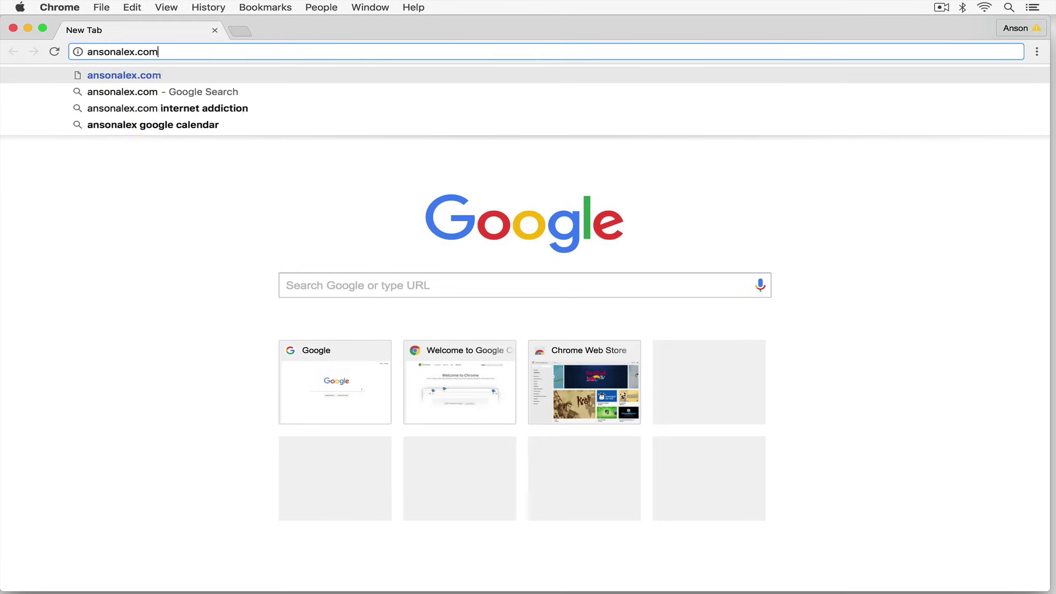
key(Return)
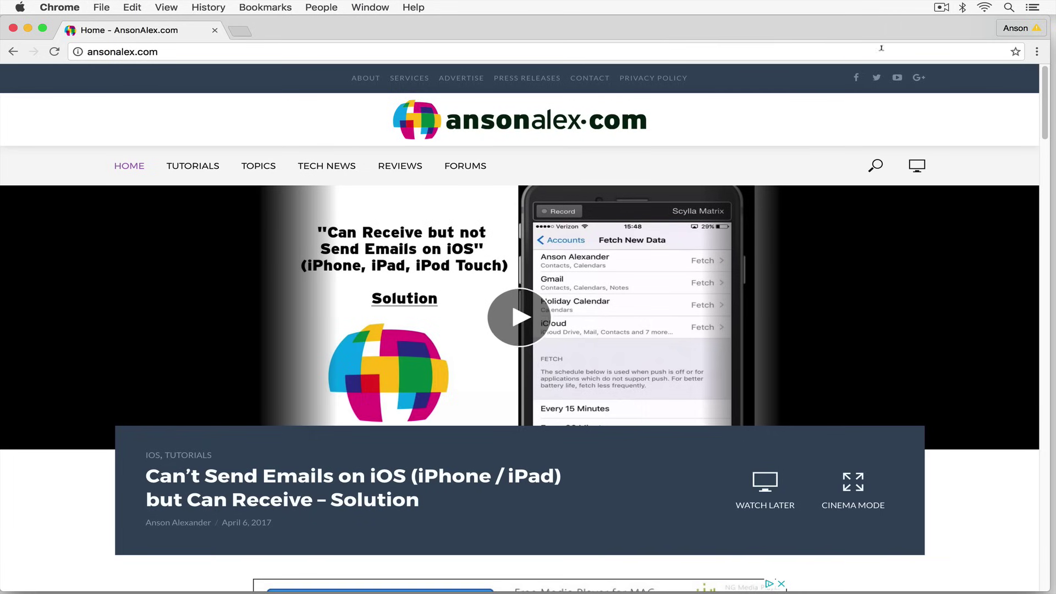
Bookmark the page as 'Home - AnsonAlex.com' in the Bookmarks Bar folder.
click(1017, 52)
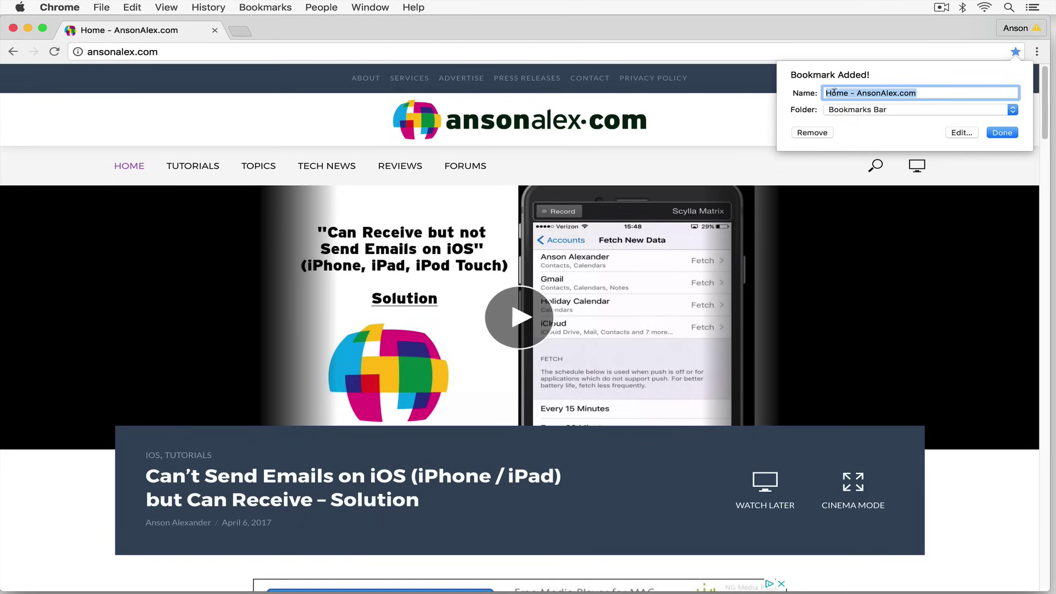
click(1012, 110)
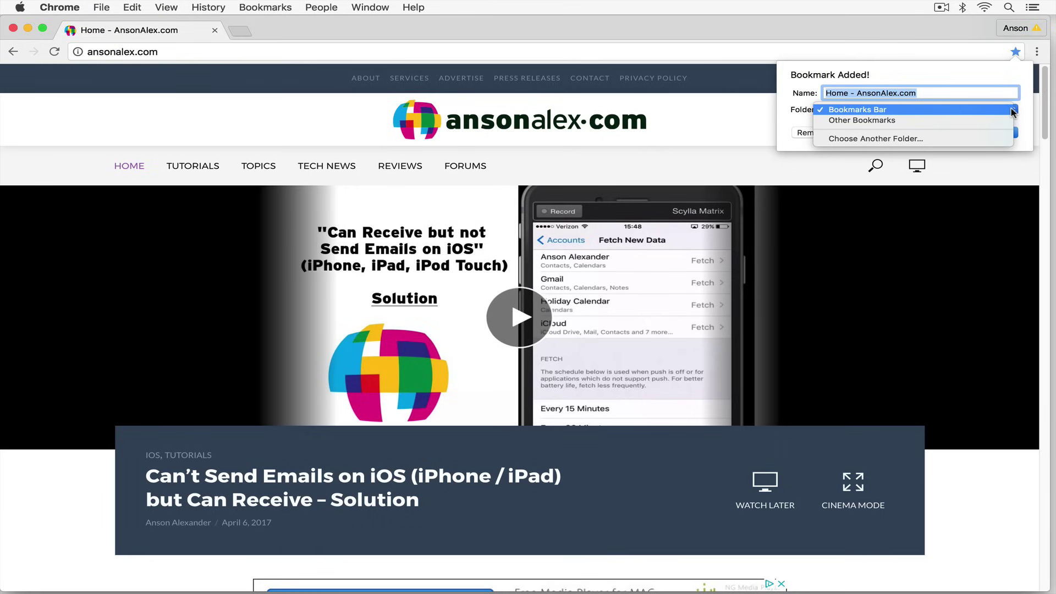
click(1012, 110)
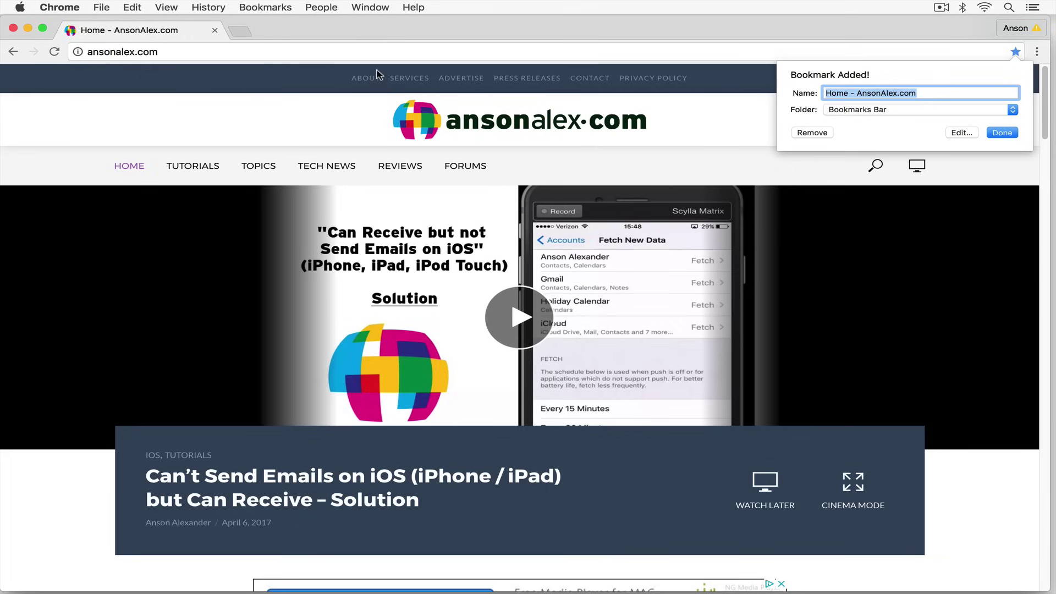
click(849, 93)
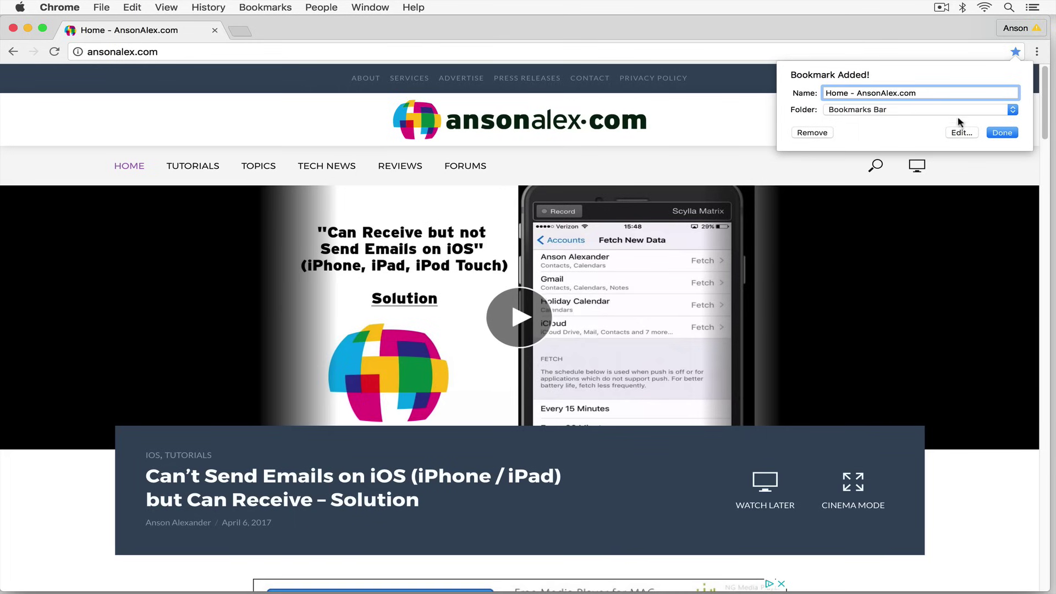
click(1004, 132)
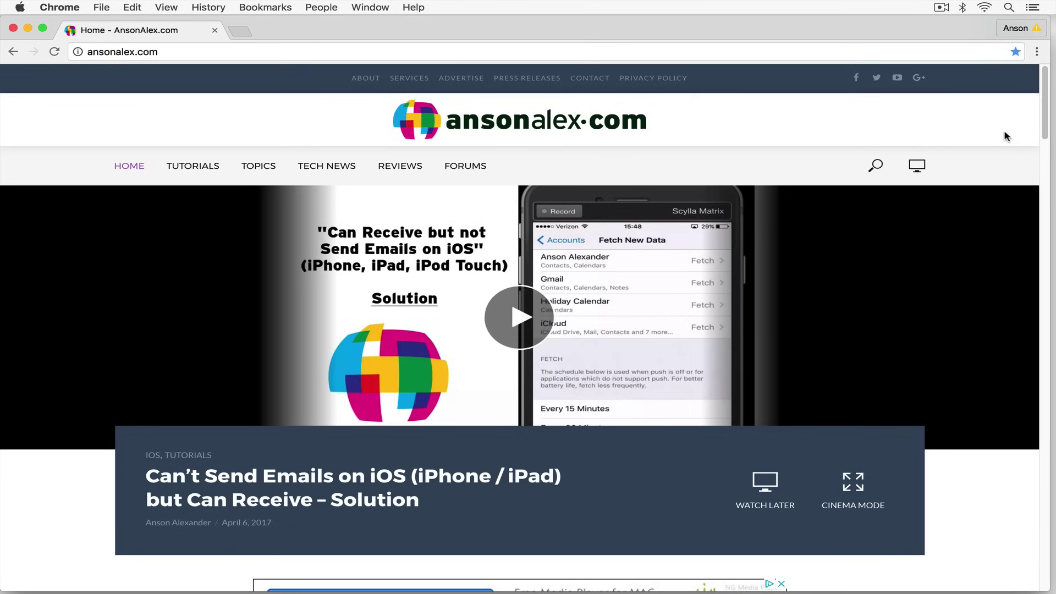
Show the Bookmarks submenu of Chrome's three-dot menu, passing over History.
click(1037, 53)
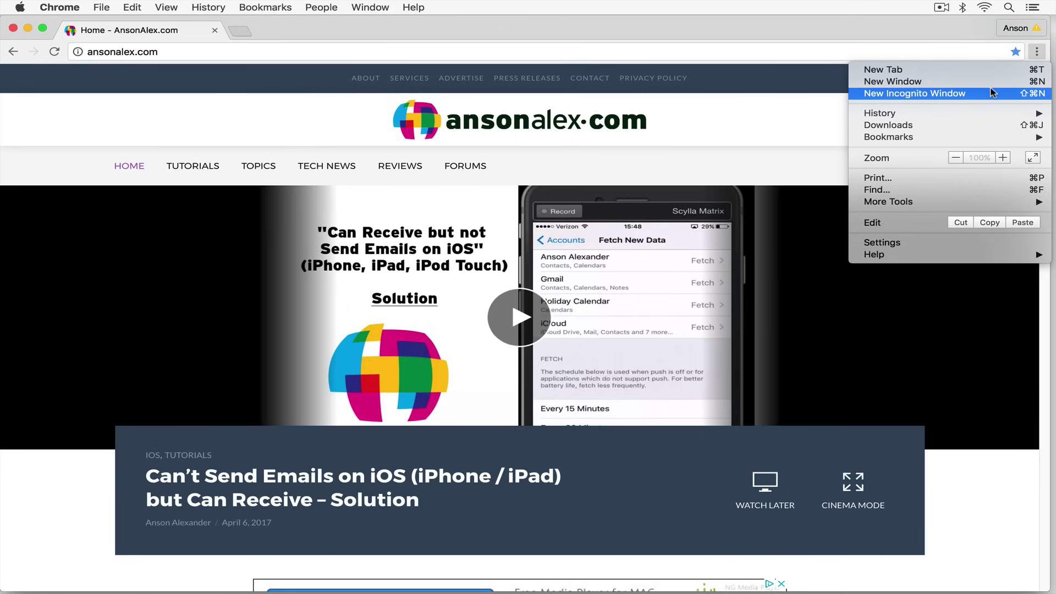
mouse_move(972, 115)
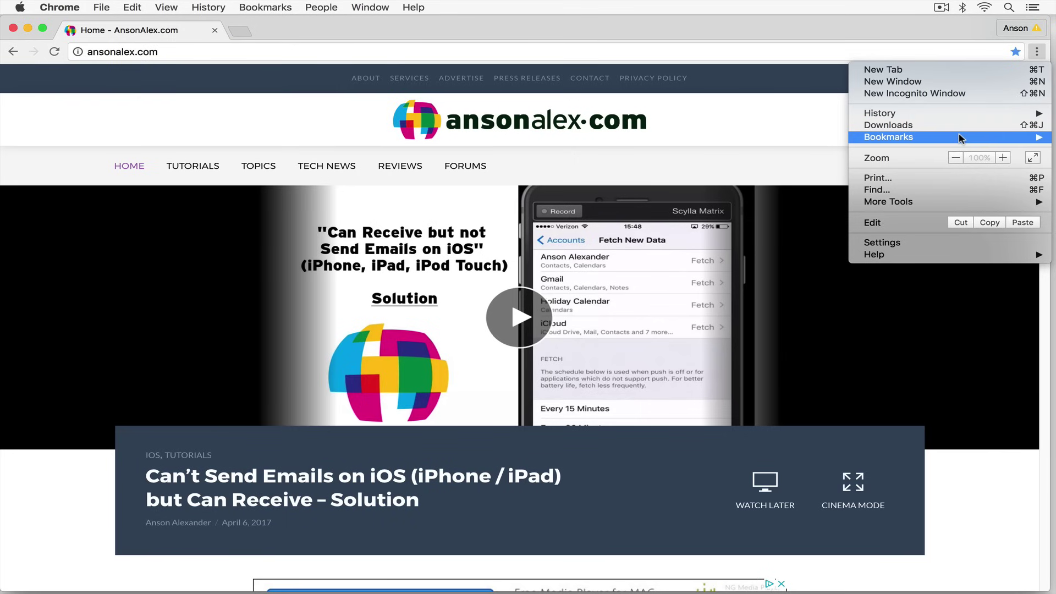
mouse_move(959, 137)
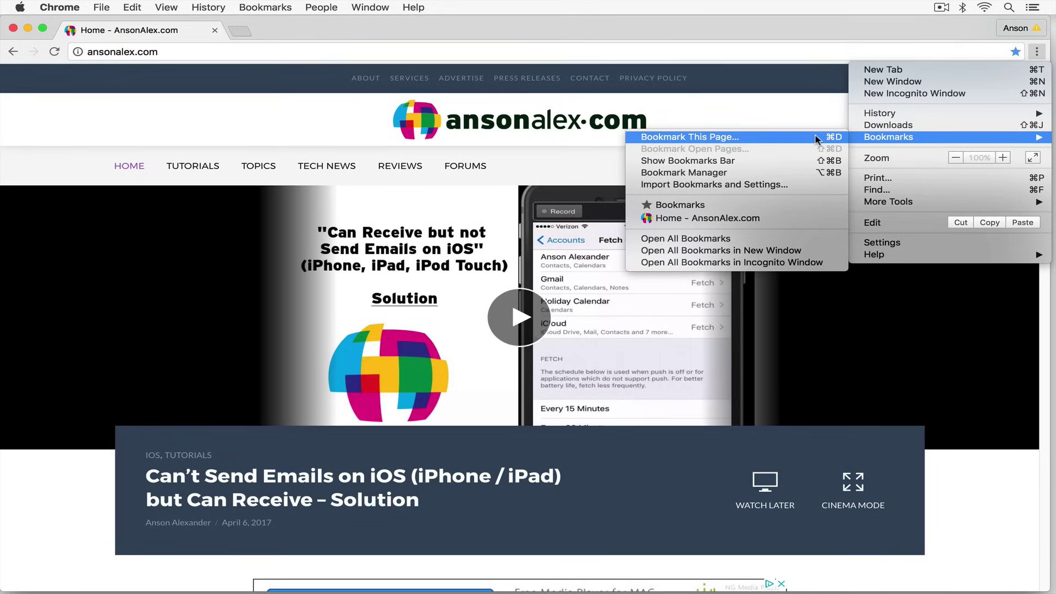
In the Bookmark Manager, add a 'Cool Websites' folder to the Bookmarks Bar, then view Other Bookmarks.
click(809, 174)
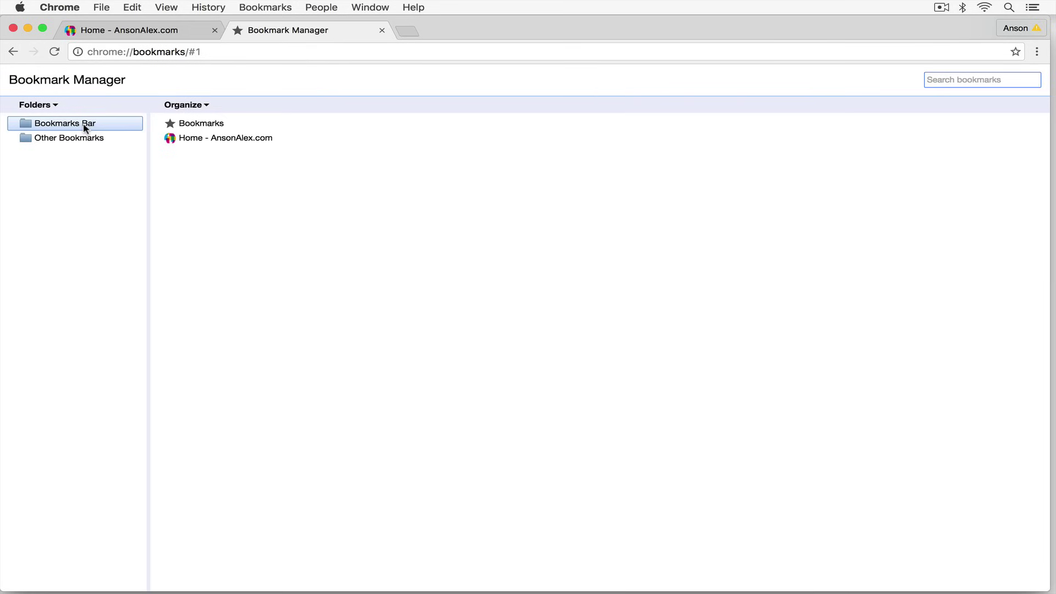
right_click(197, 166)
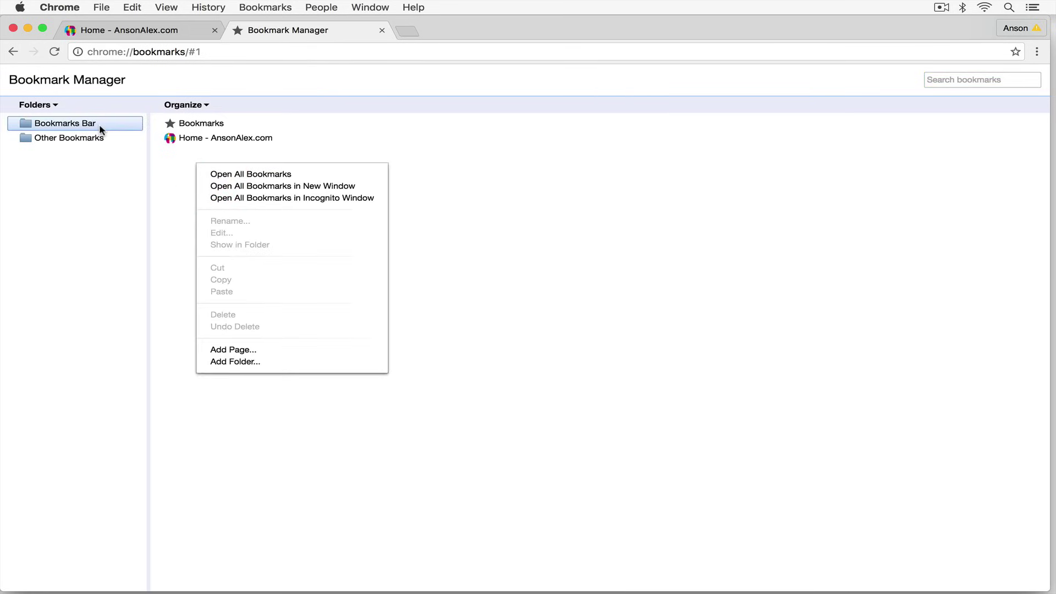
click(280, 366)
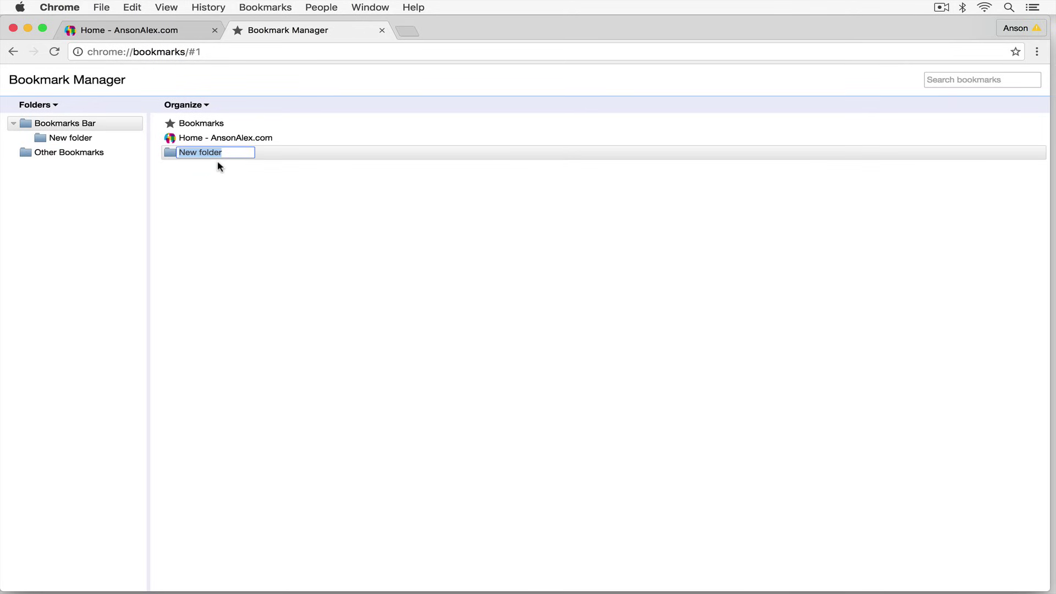
text(Cool Websites)
click(239, 187)
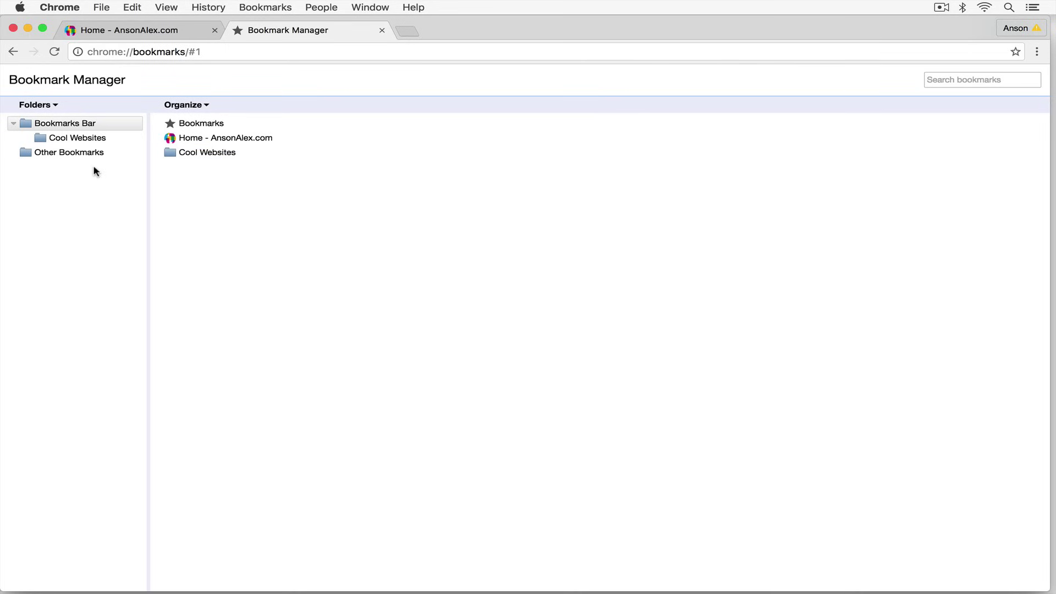
click(83, 154)
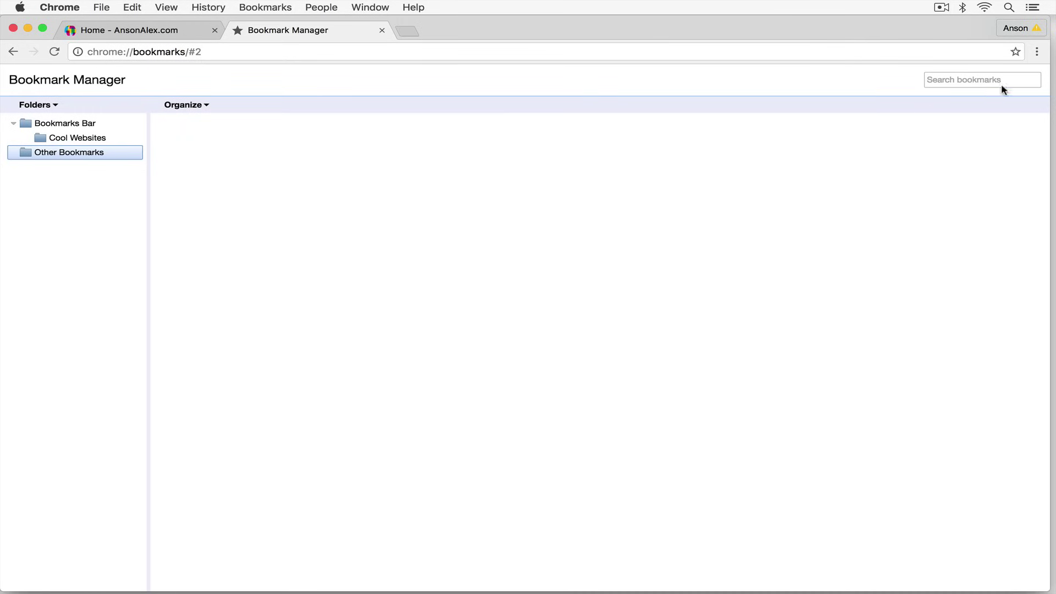
Check Cool Websites in the Bookmarks submenu, then browse More Tools and Settings.
click(1037, 52)
mouse_move(976, 139)
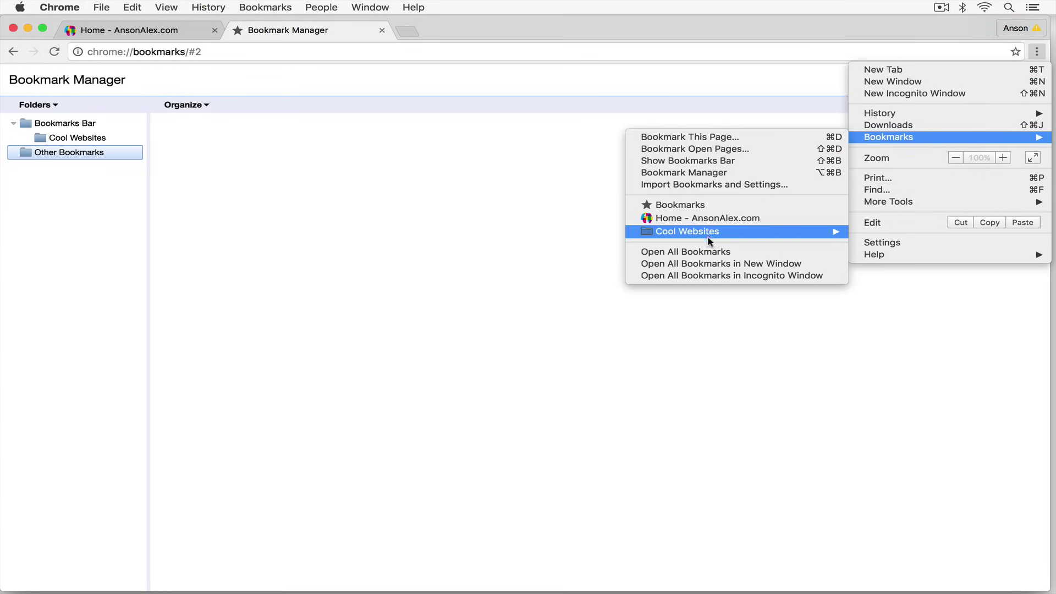
mouse_move(711, 232)
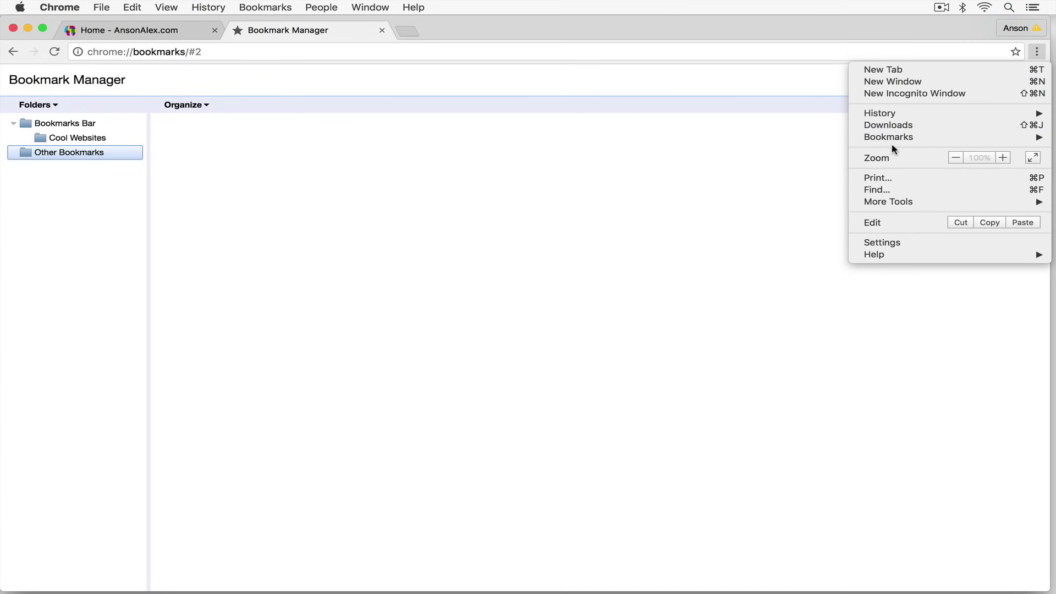
mouse_move(906, 206)
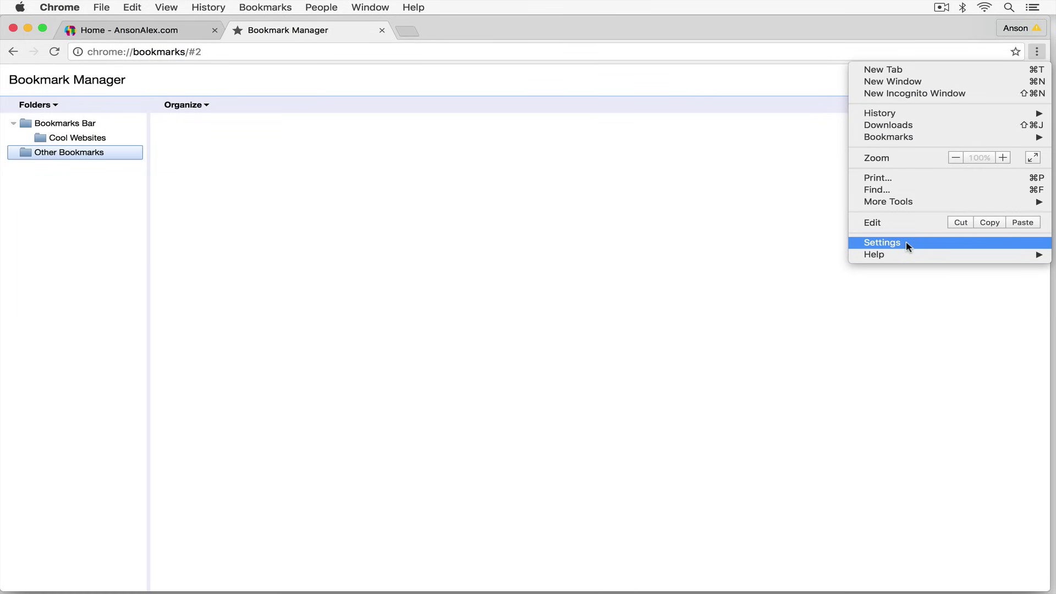
Dismiss the menu and load google.com in the Bookmark Manager's tab.
click(668, 213)
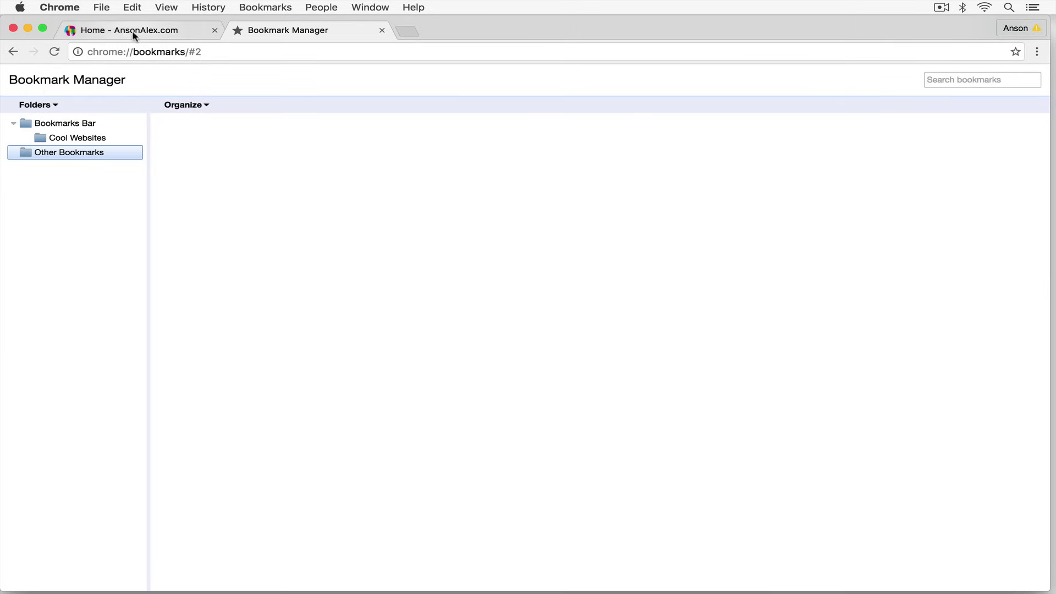
click(191, 49)
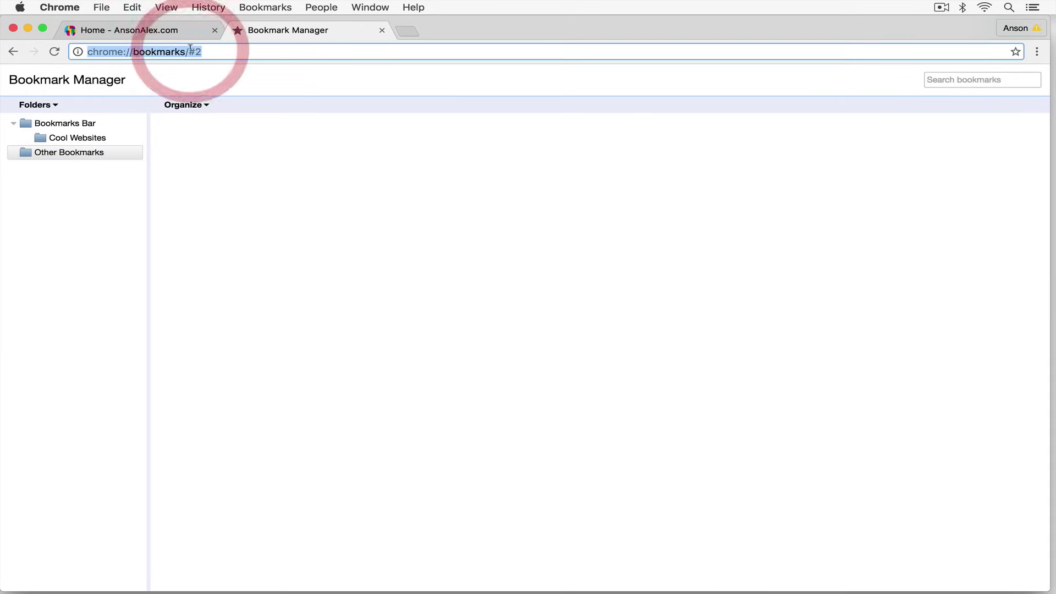
text(goo)
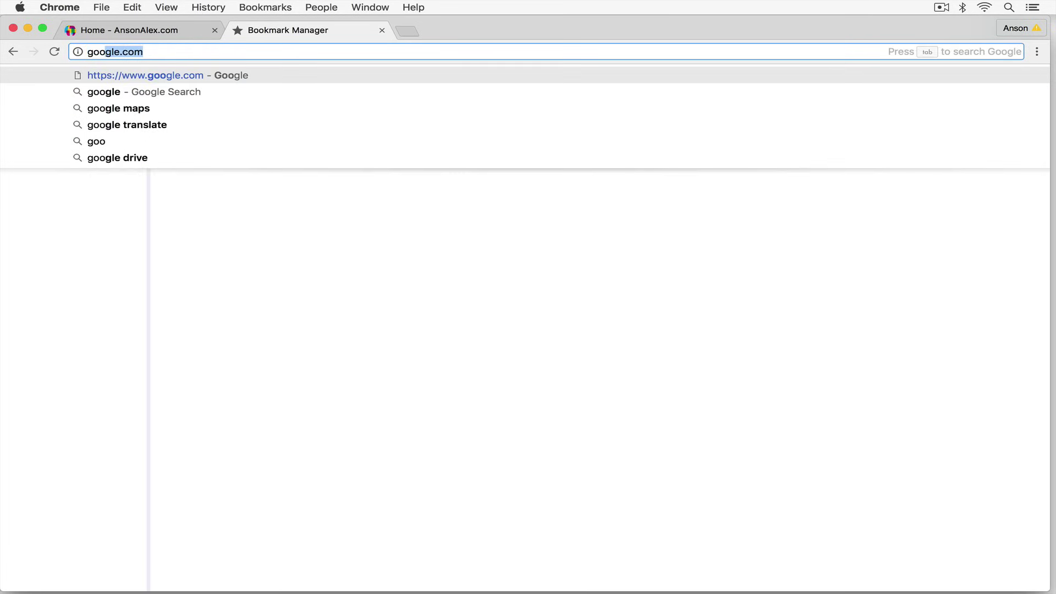
key(Return)
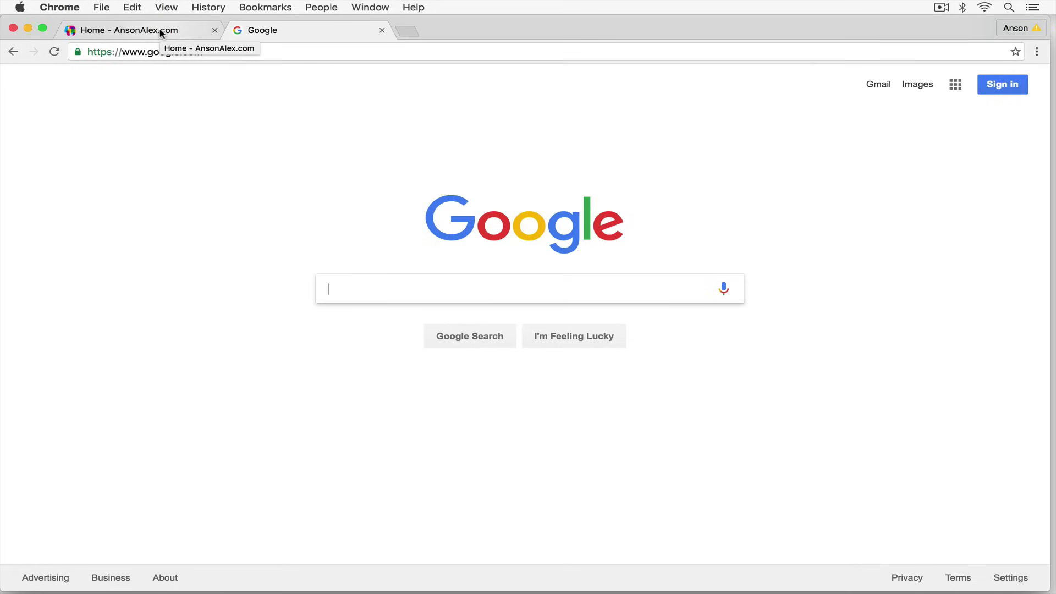
Drag the Home - AnsonAlex.com tab after the Google tab, briefly pulling it out and re-docking it.
drag(146, 31, 341, 28)
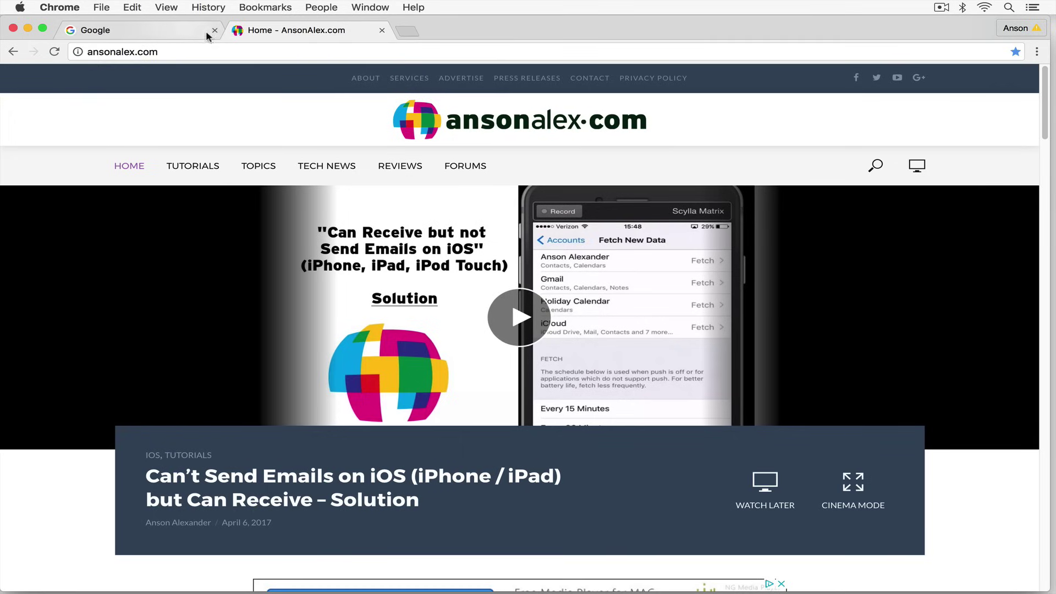
drag(283, 29, 523, 193)
drag(412, 200, 328, 33)
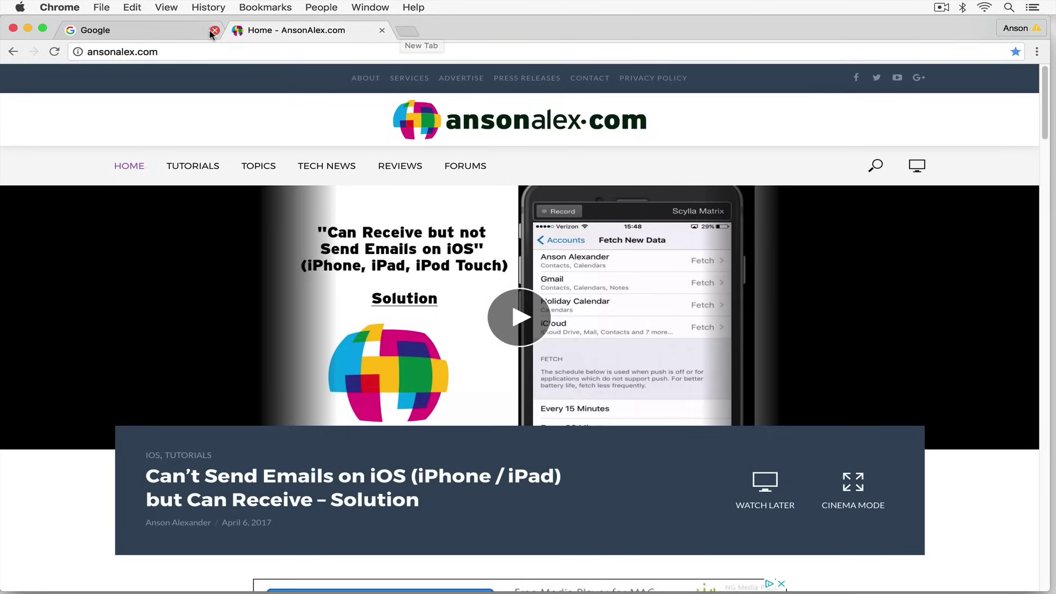
Open and close an extra New Tab, then open Chrome's main menu.
click(407, 32)
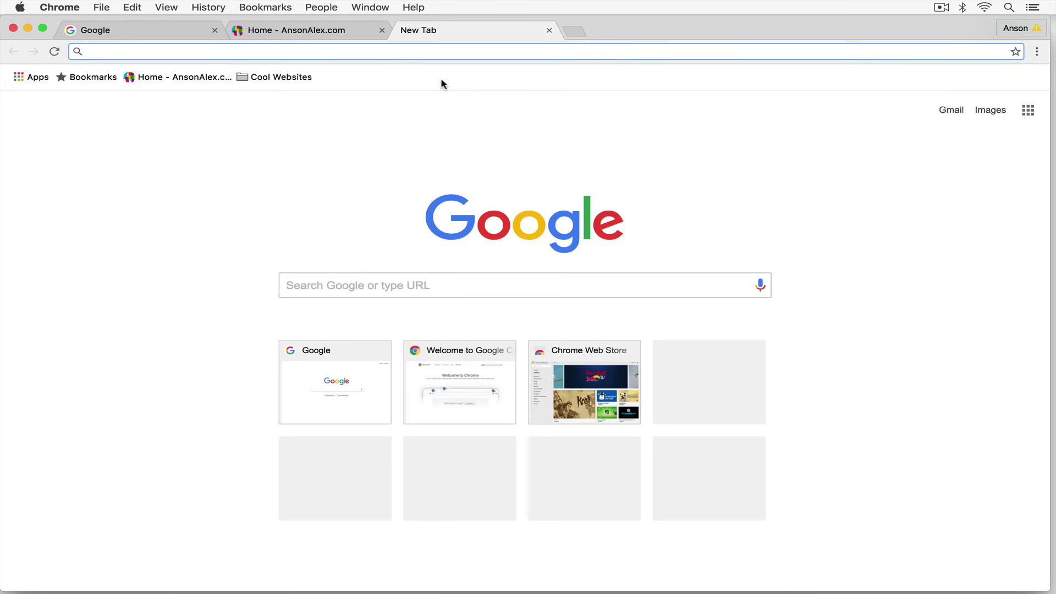
click(548, 31)
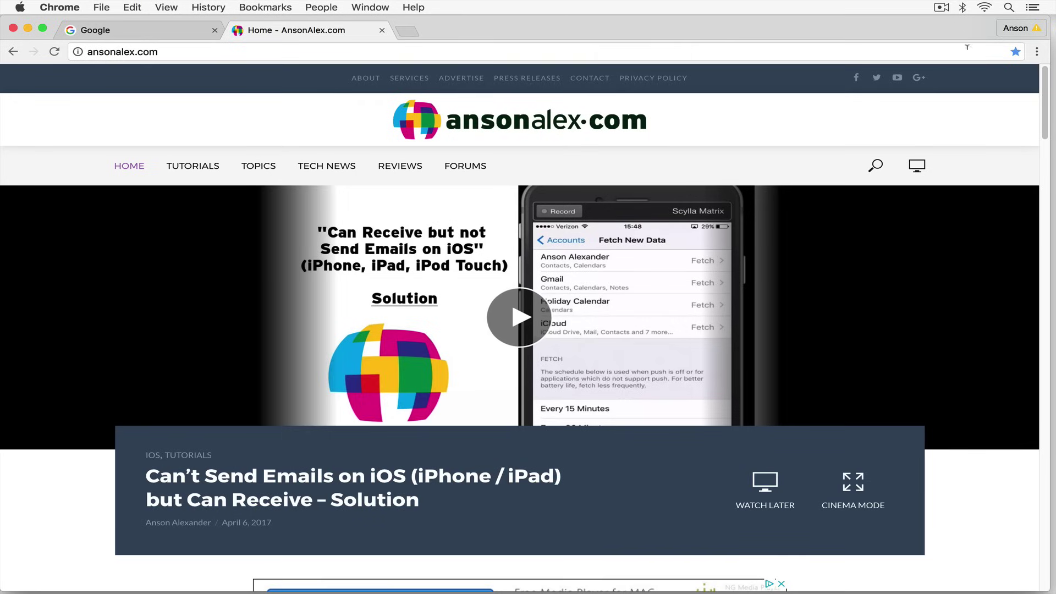
click(1040, 53)
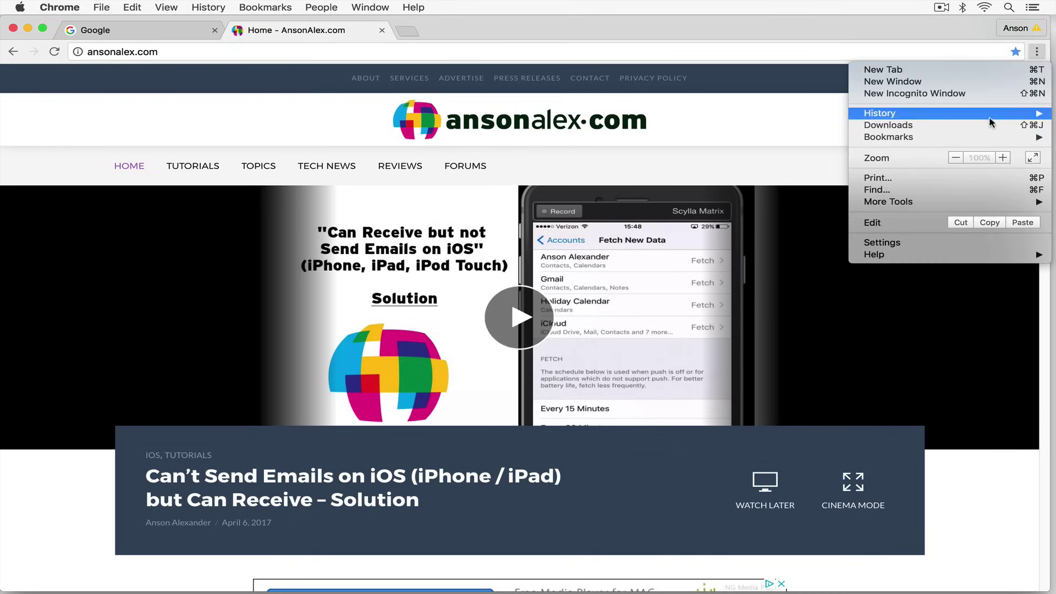
Pick Settings from the three-dot menu to show Chrome's Settings page in a new tab.
click(971, 245)
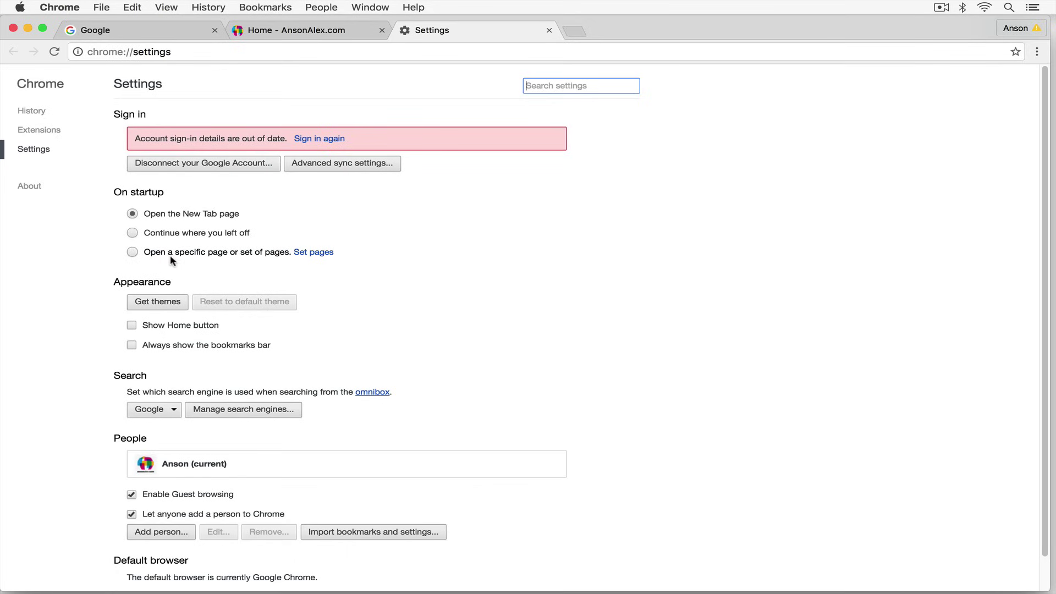
click(305, 252)
click(536, 303)
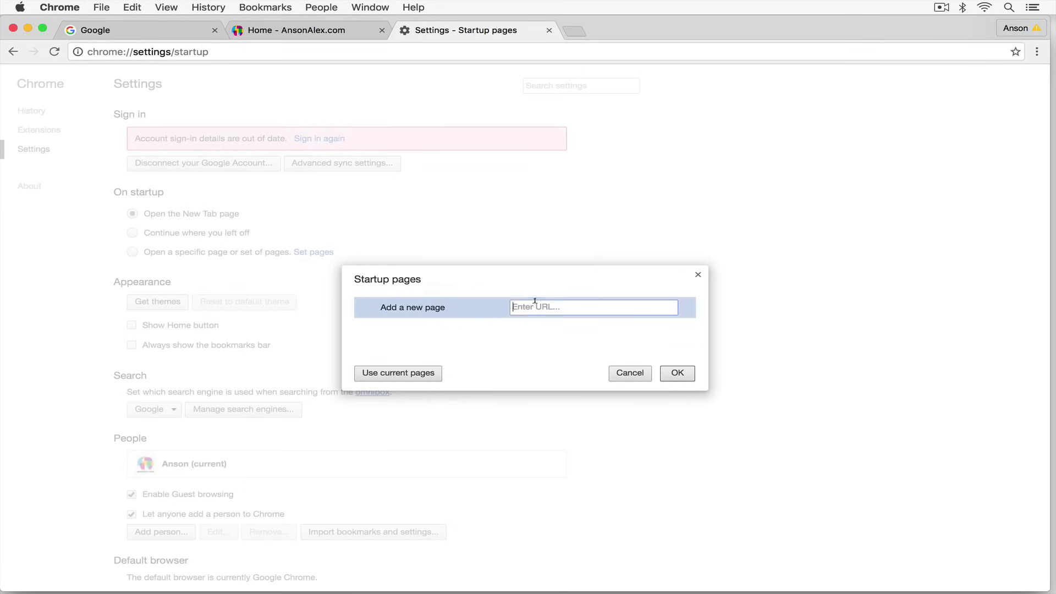
text(http;)
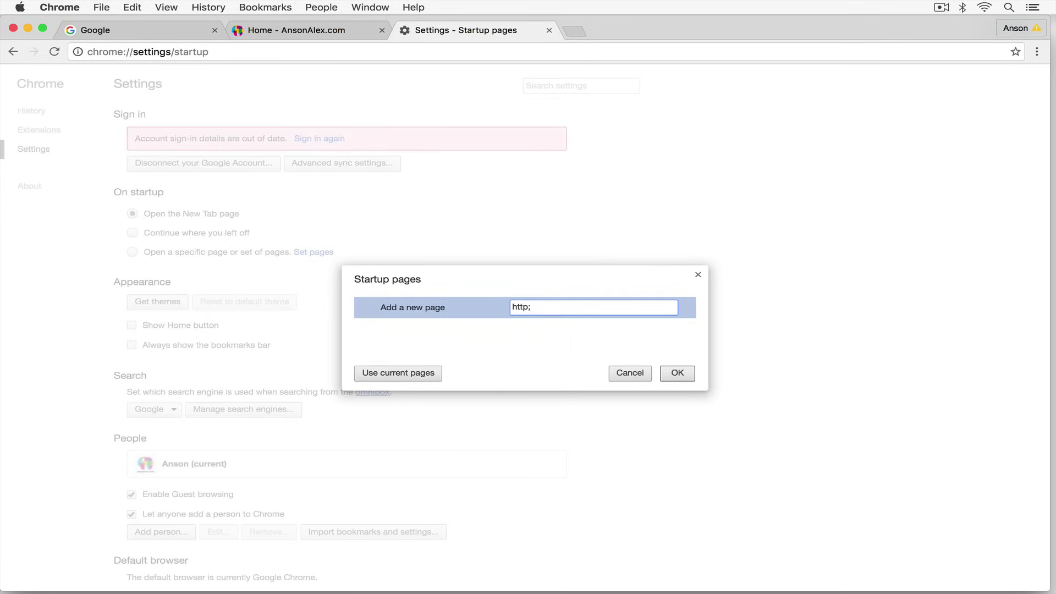
key(BackSpace)
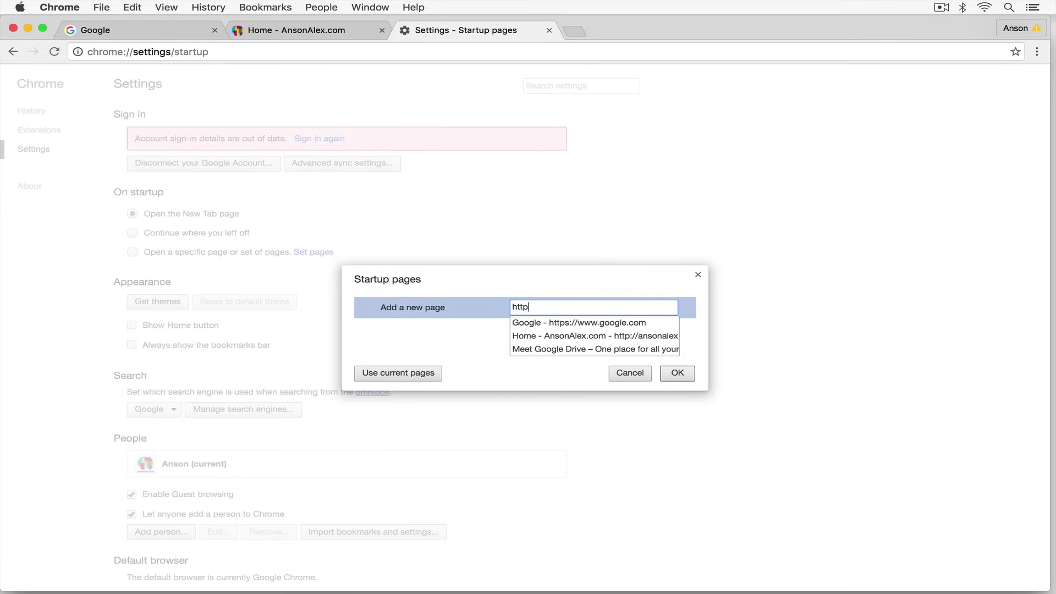
text(://Anson)
key(Down)
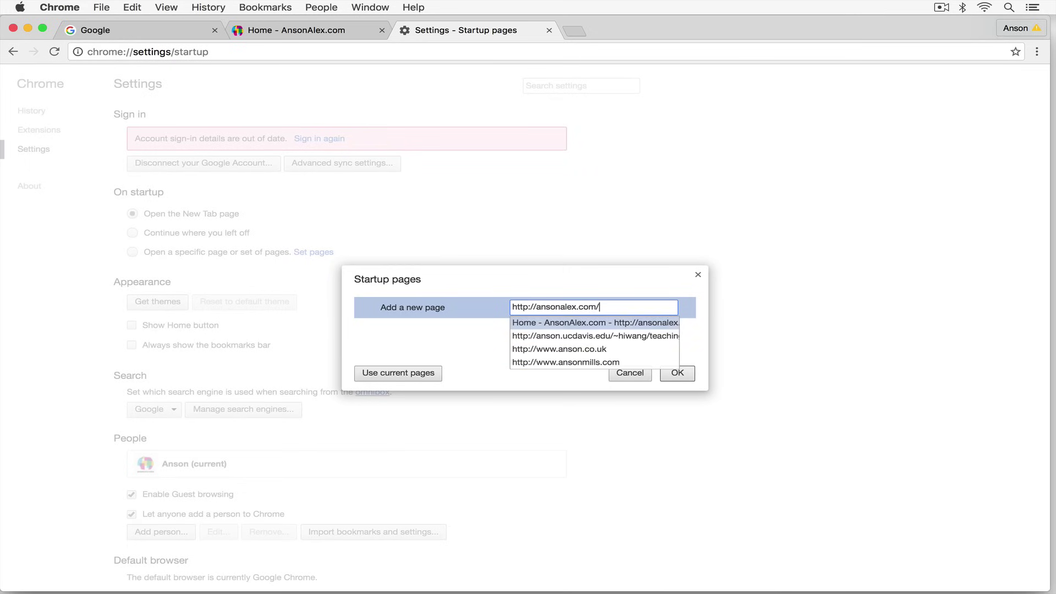
key(Return)
click(677, 374)
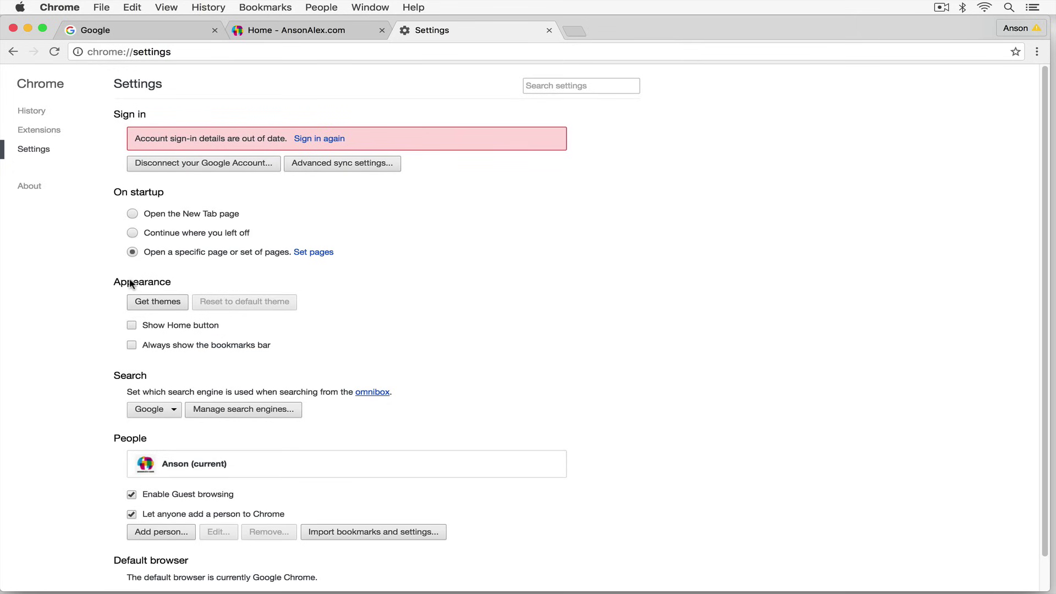
Tick Show Home button and Always show the bookmarks bar under Appearance.
click(131, 326)
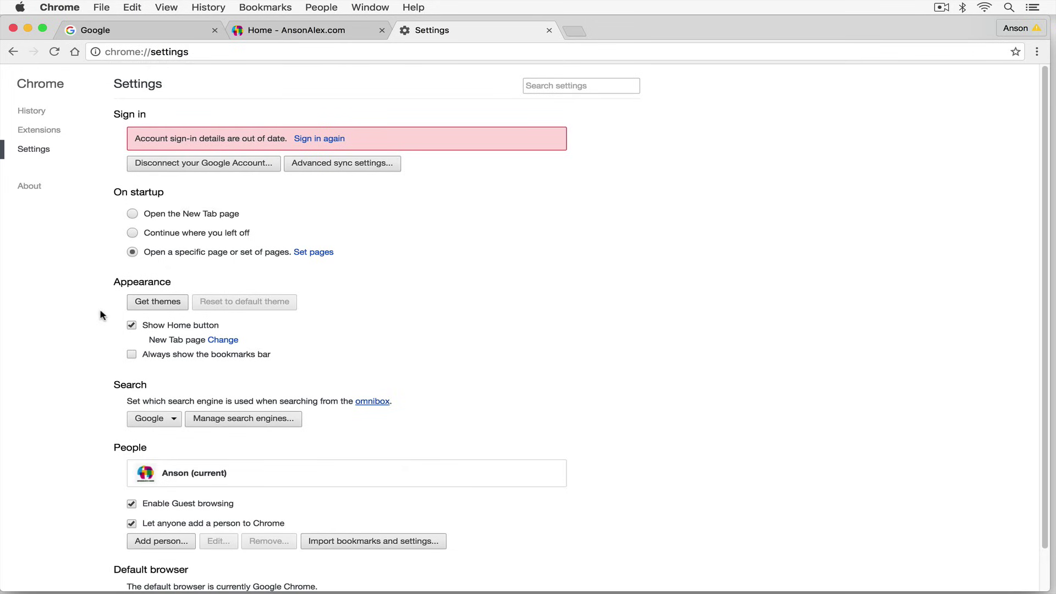
click(131, 356)
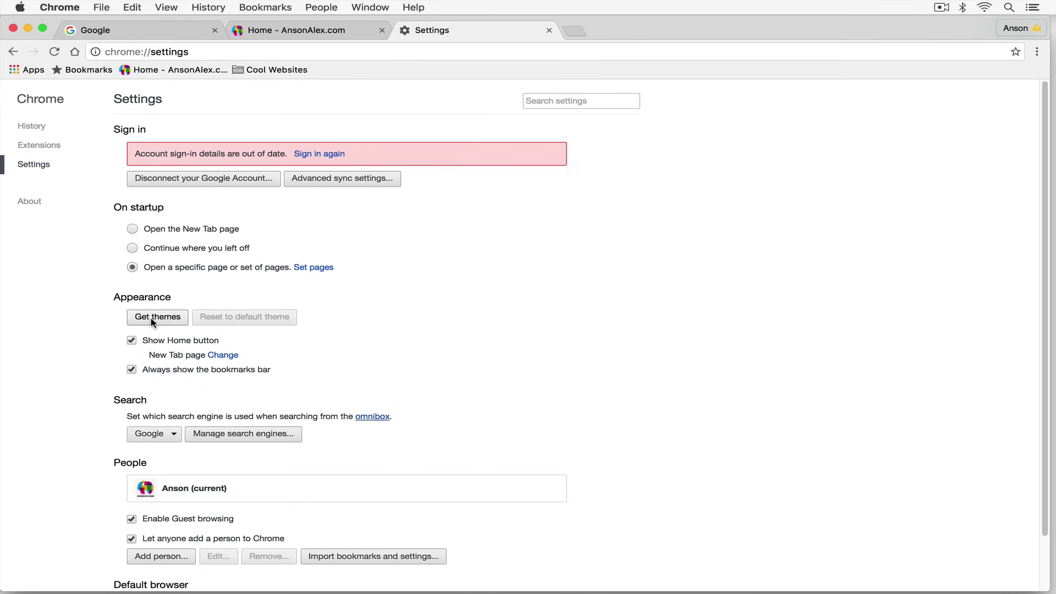
Expand Show advanced settings to reveal Privacy, Passwords and forms, and Web content.
scroll(418, 361, down, 2)
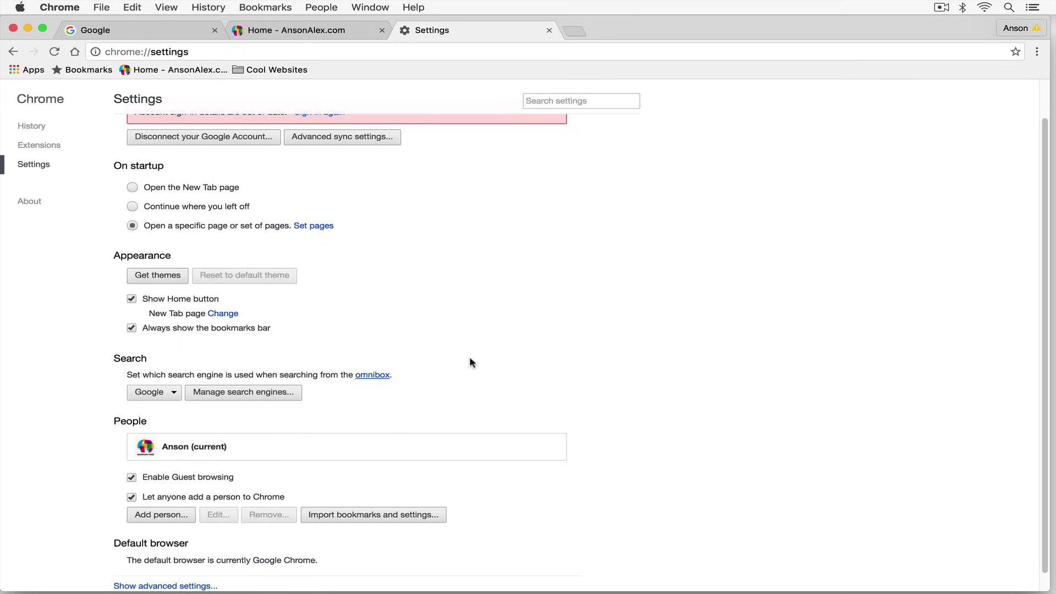
scroll(484, 352, down, 1)
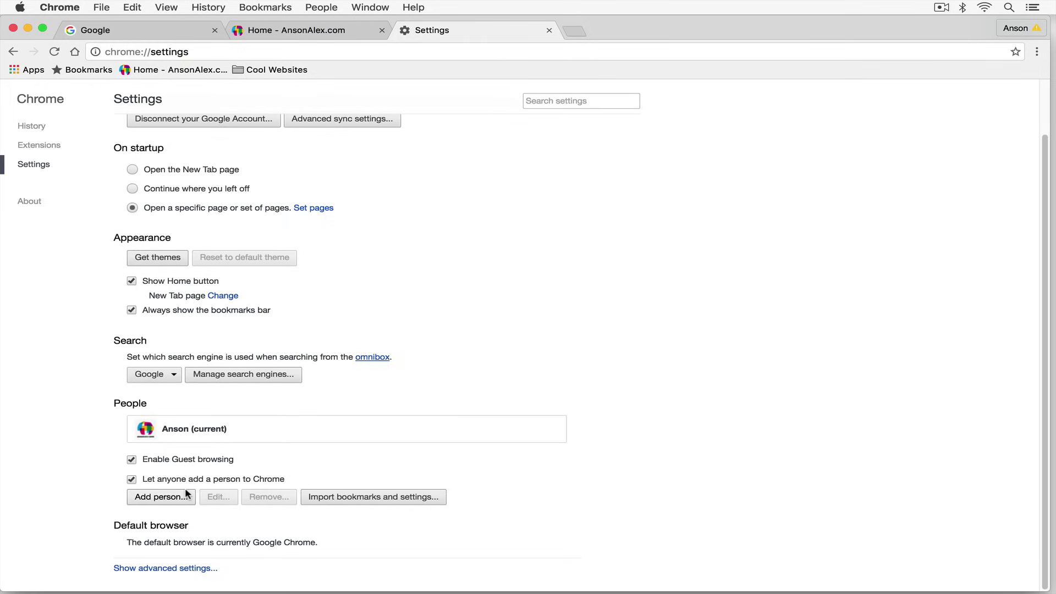
click(179, 569)
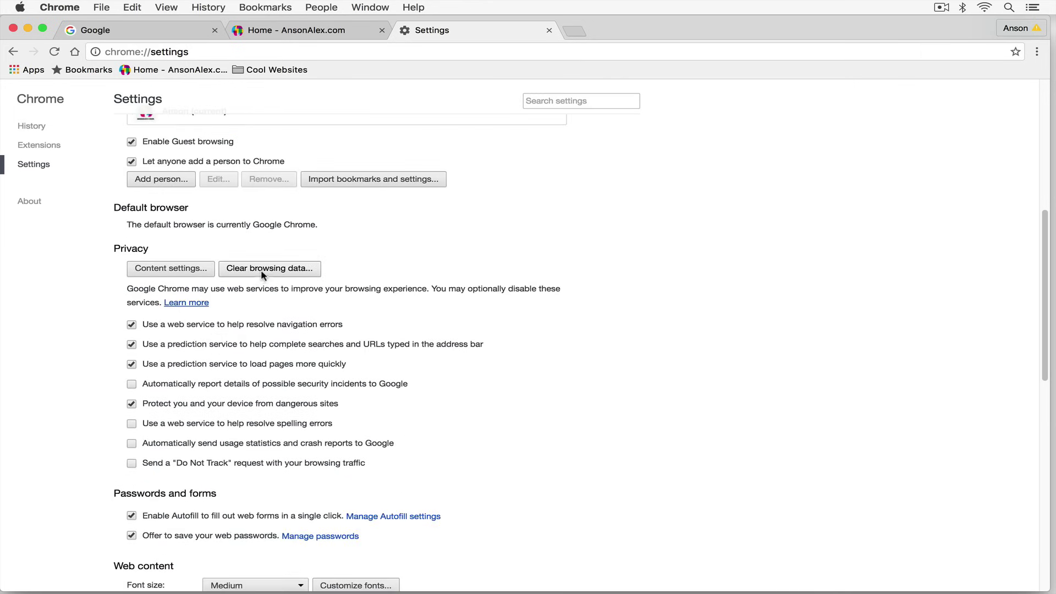
Open the Chrome menu, view More Tools, then dismiss it without clearing browsing data.
click(1040, 57)
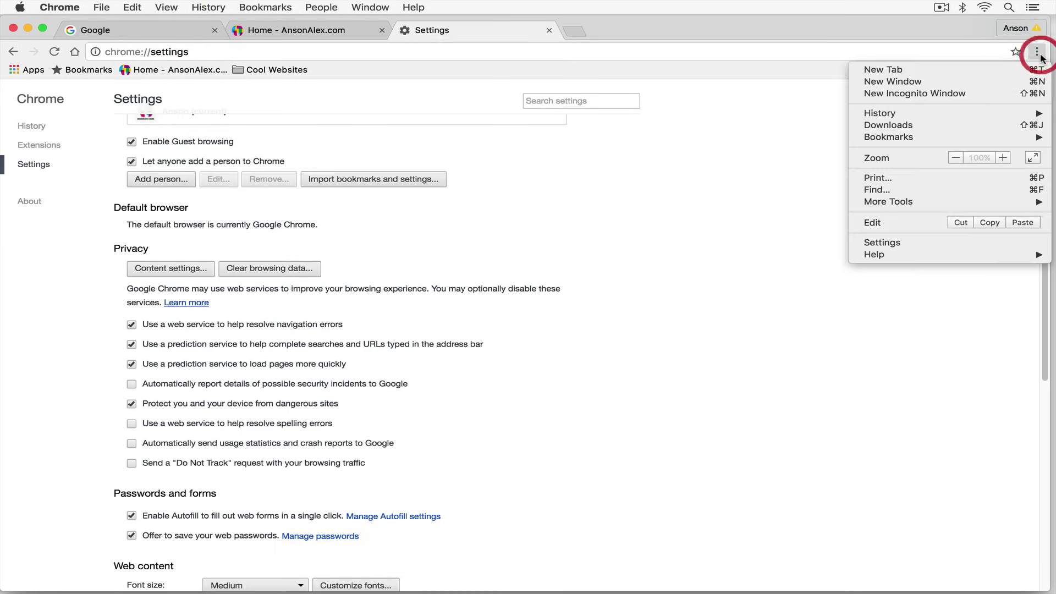
mouse_move(962, 202)
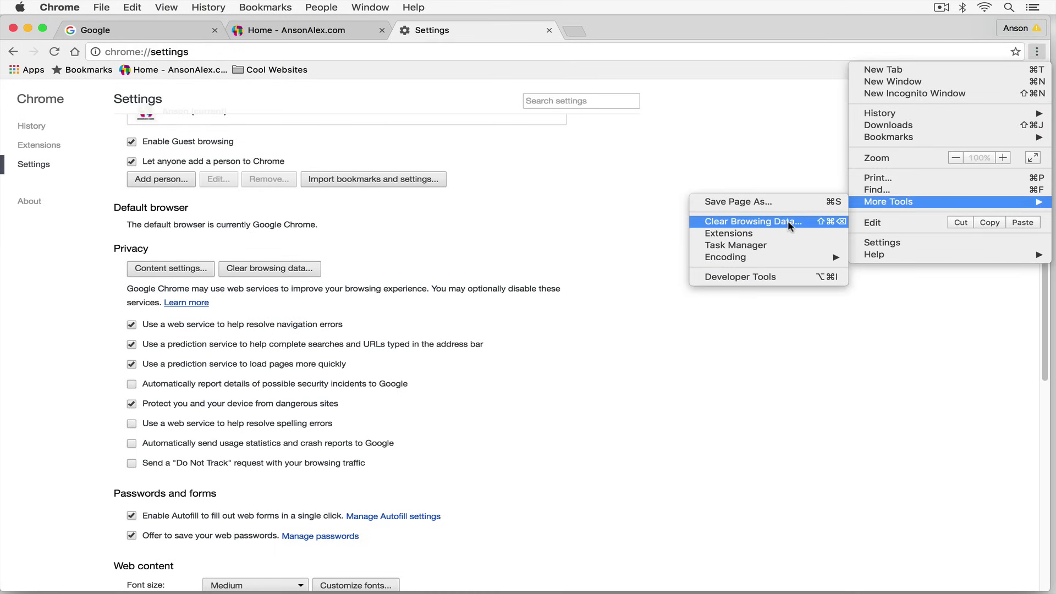
click(542, 311)
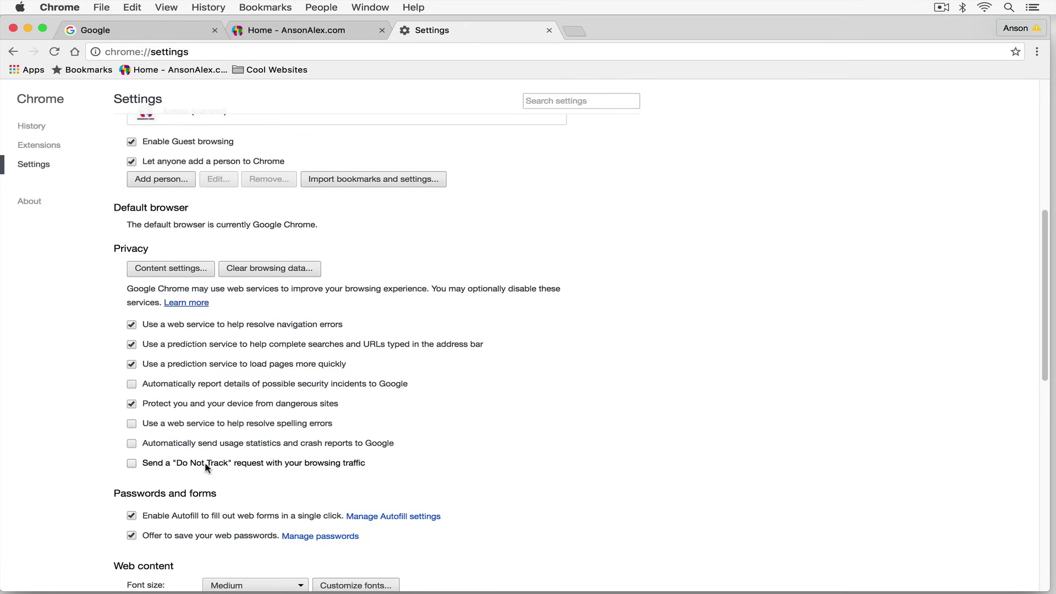
scroll(511, 399, down, 5)
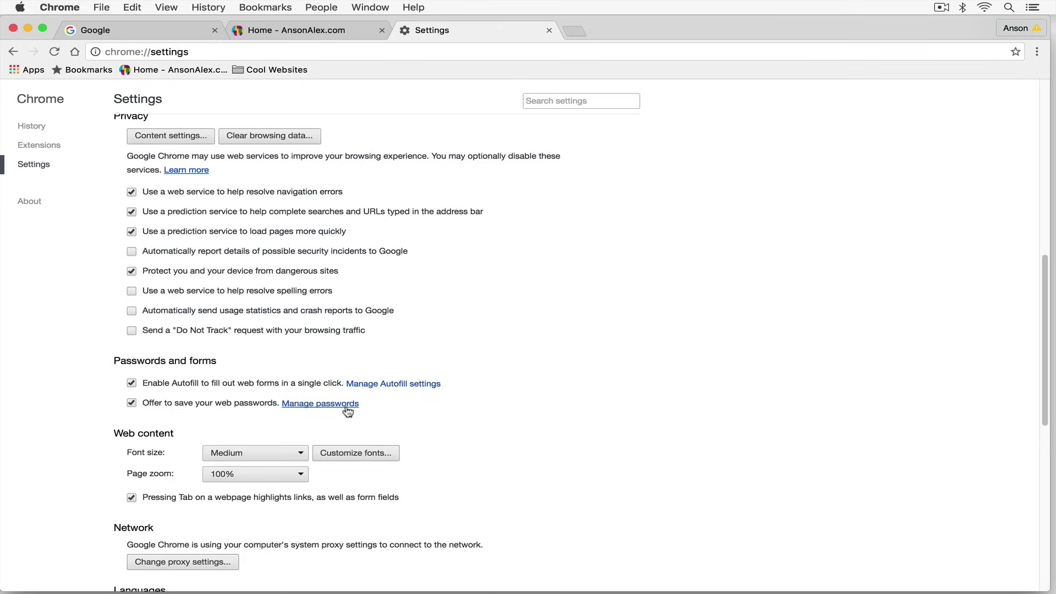
scroll(429, 385, down, 8)
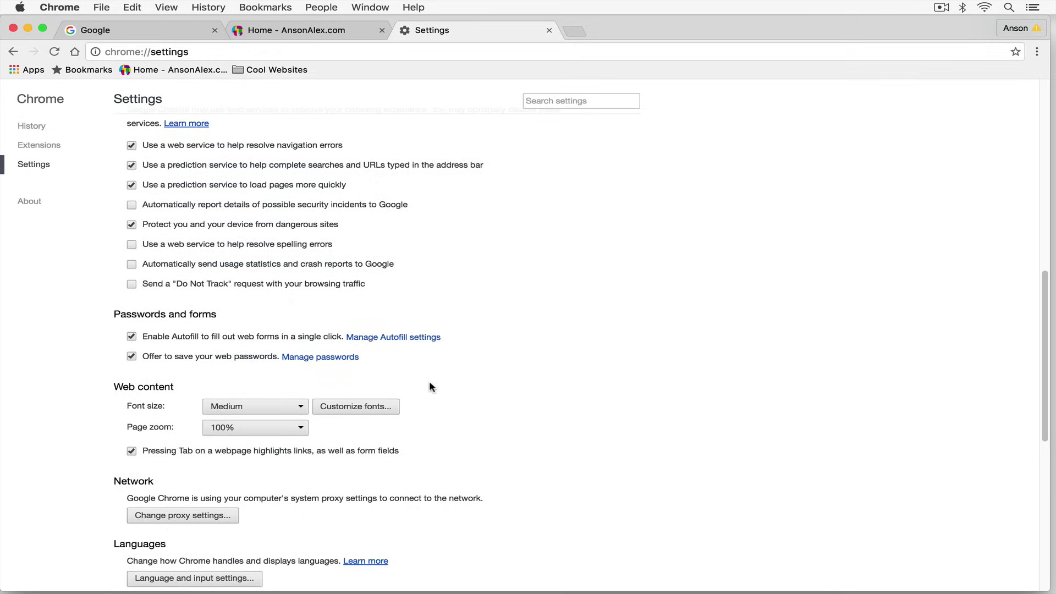
scroll(449, 372, down, 10)
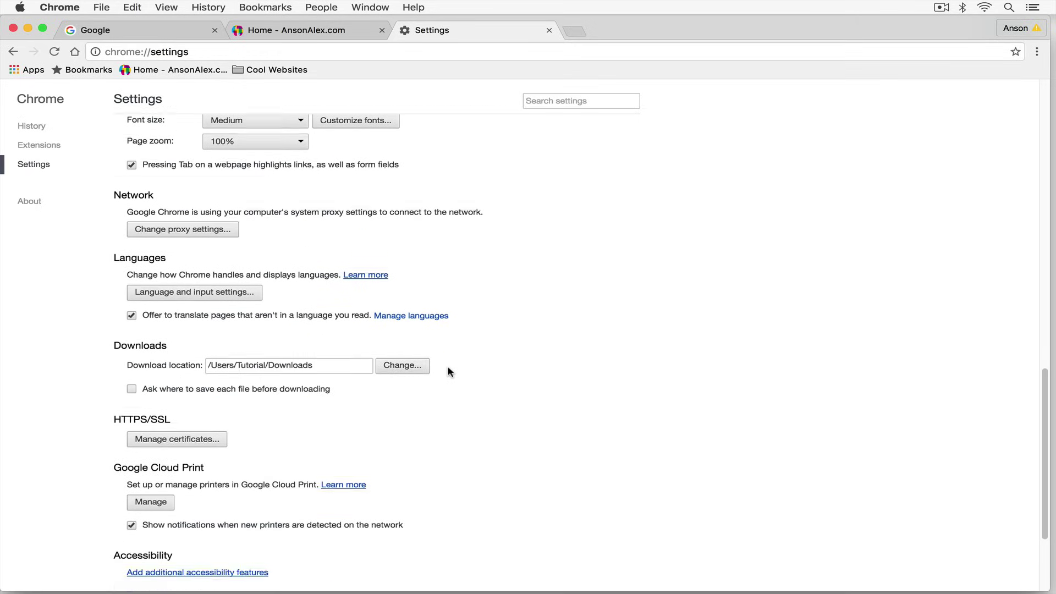